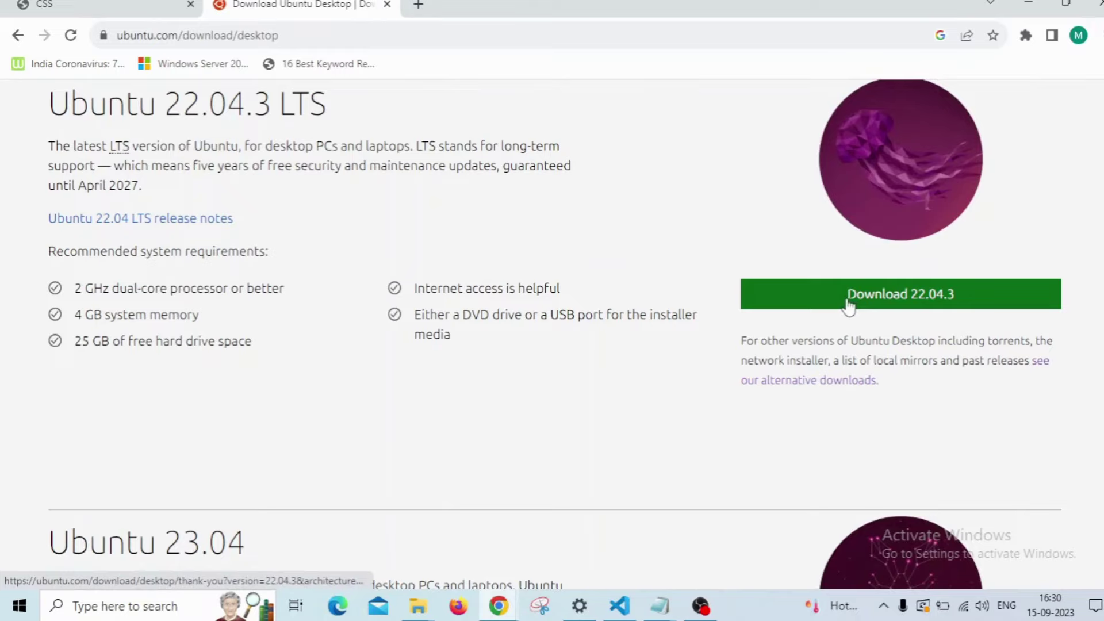
Compare the Ubuntu 22.04.3 LTS and Ubuntu 23.04 versions offered on the desktop download page.
left_click_drag(166, 102, 254, 101)
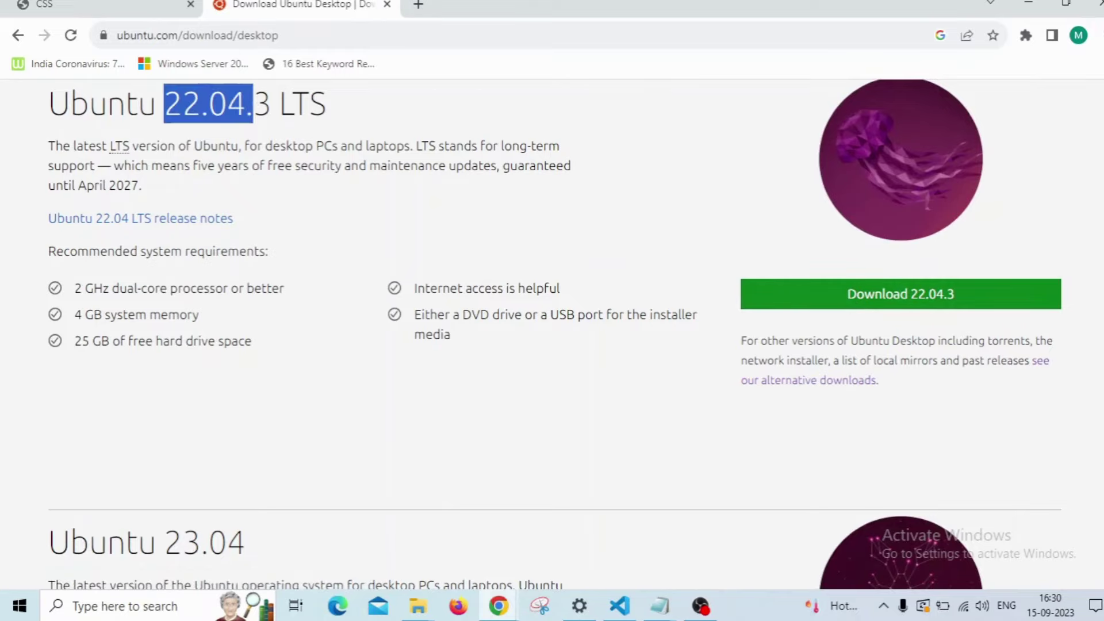
scroll(552, 333, "down", 5)
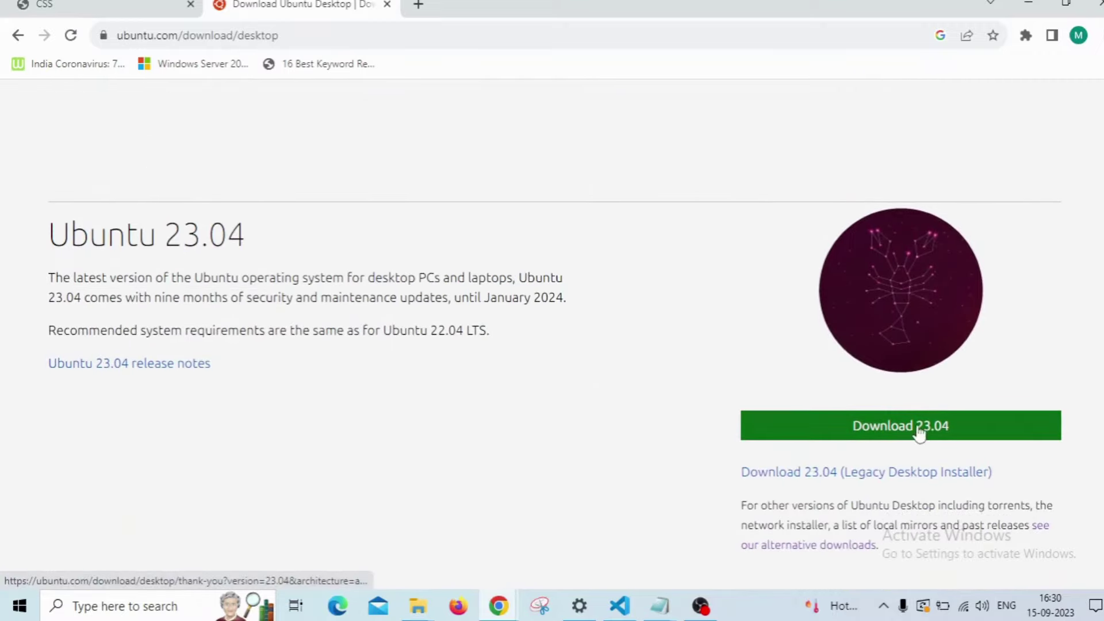
scroll(552, 322, "up", 5)
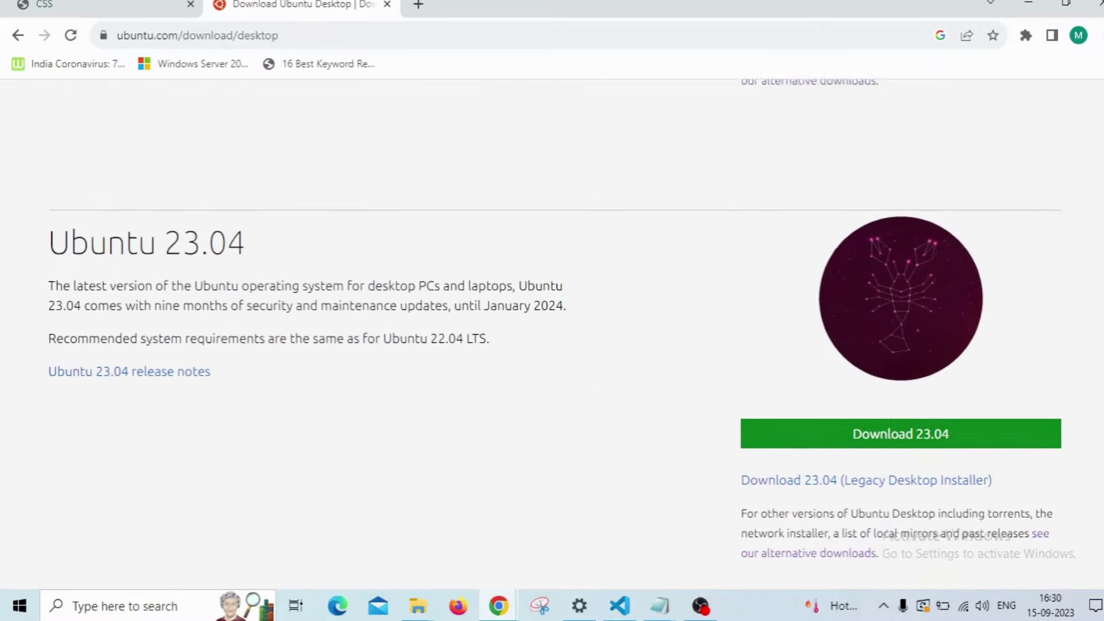
left_click_drag(164, 94, 252, 94)
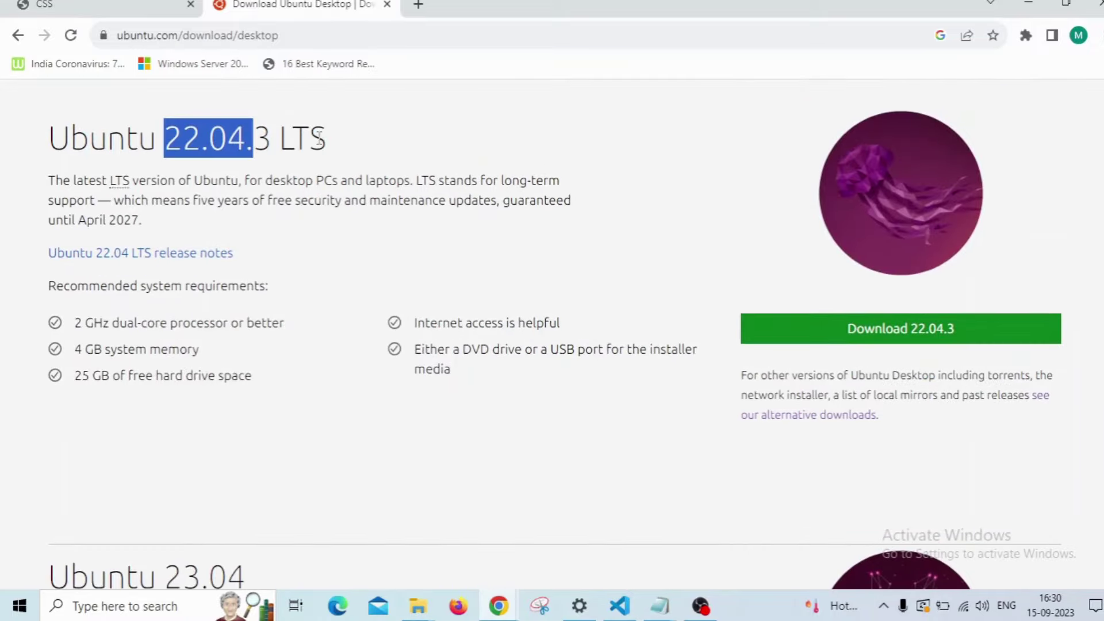
double_click(304, 138)
left_click(451, 137)
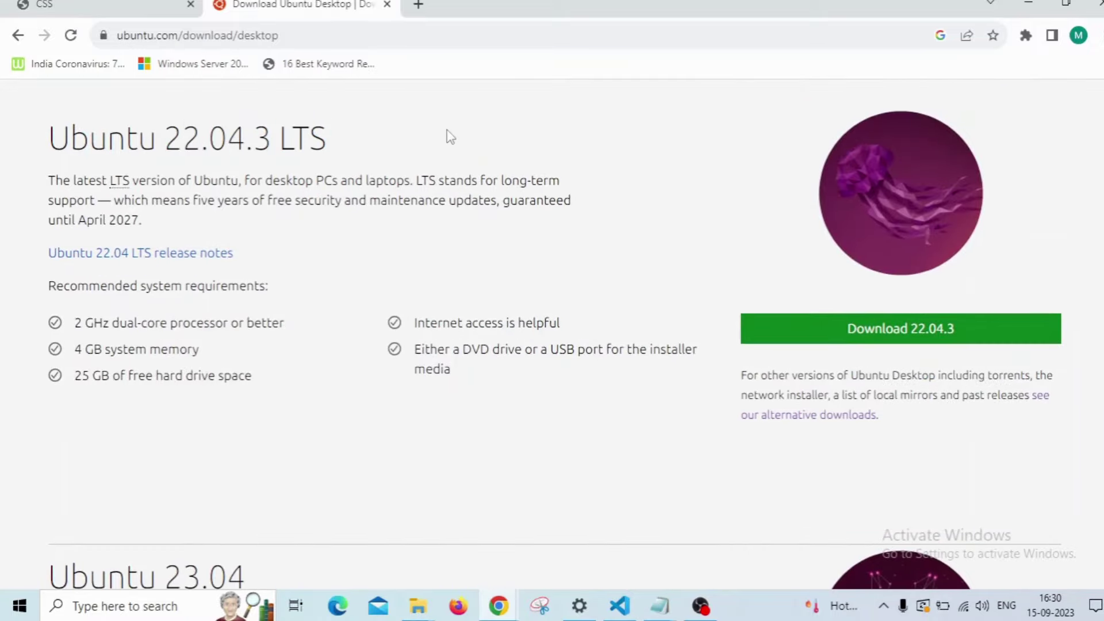
Start the Ubuntu 22.04.3 desktop ISO download, and cancel it from the recent downloads.
left_click(952, 330)
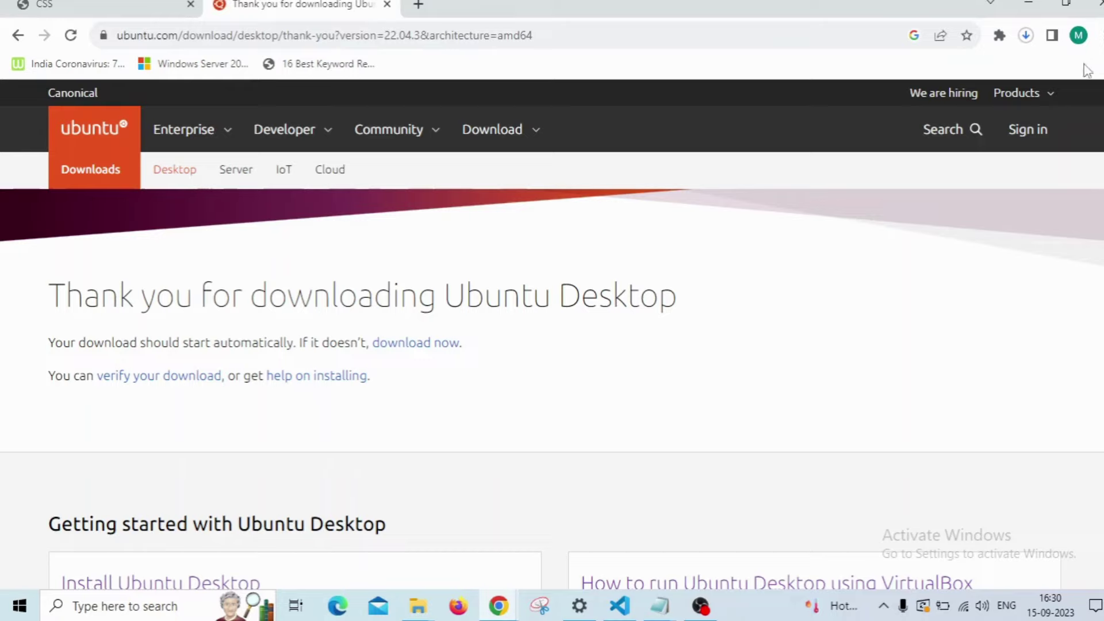
left_click(1027, 36)
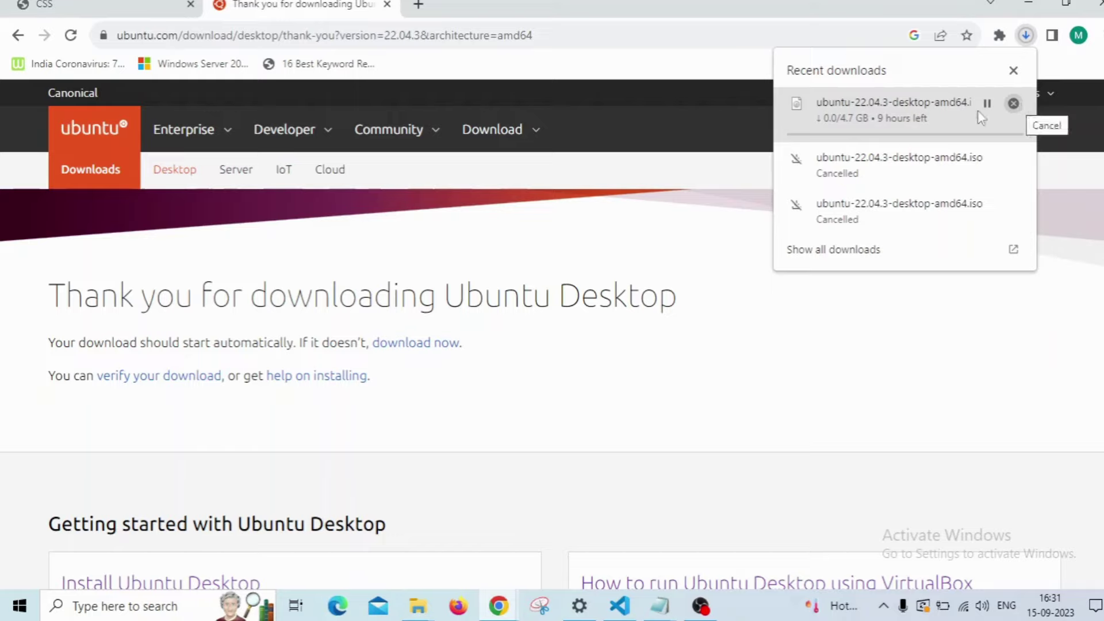
left_click(1013, 104)
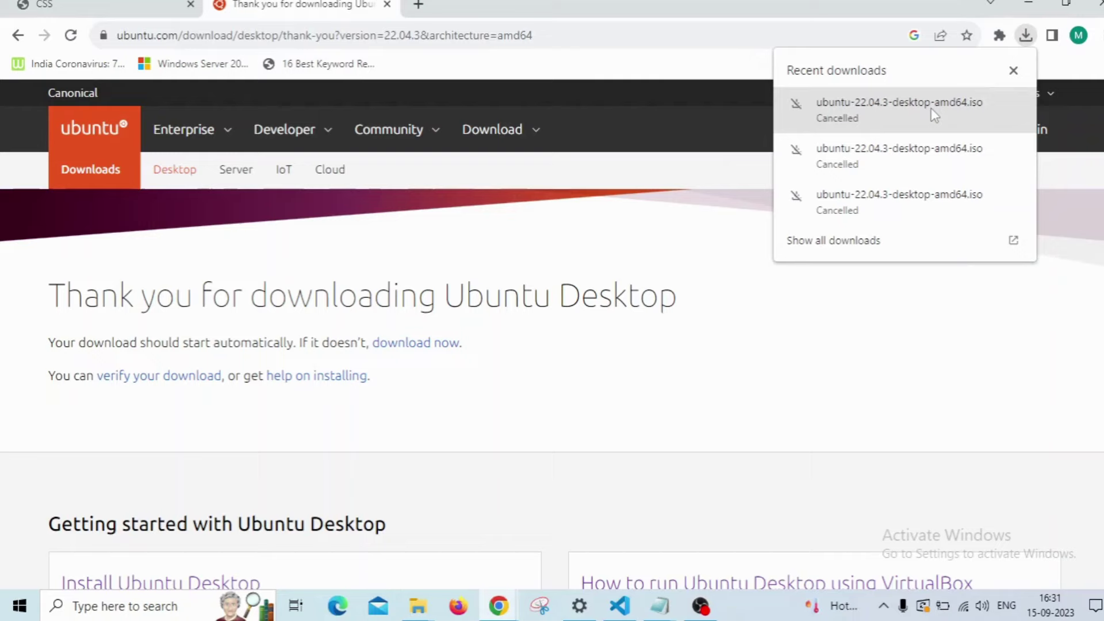
Minimize the browser and launch Oracle VM VirtualBox from the desktop.
left_click(1032, 7)
left_click(1031, 5)
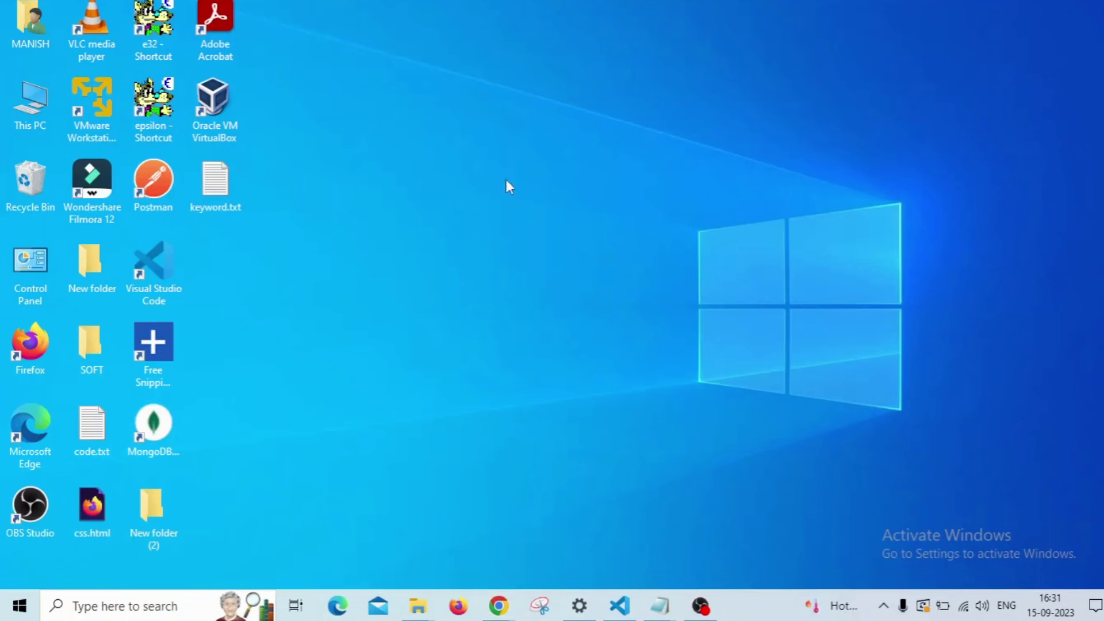
double_click(216, 106)
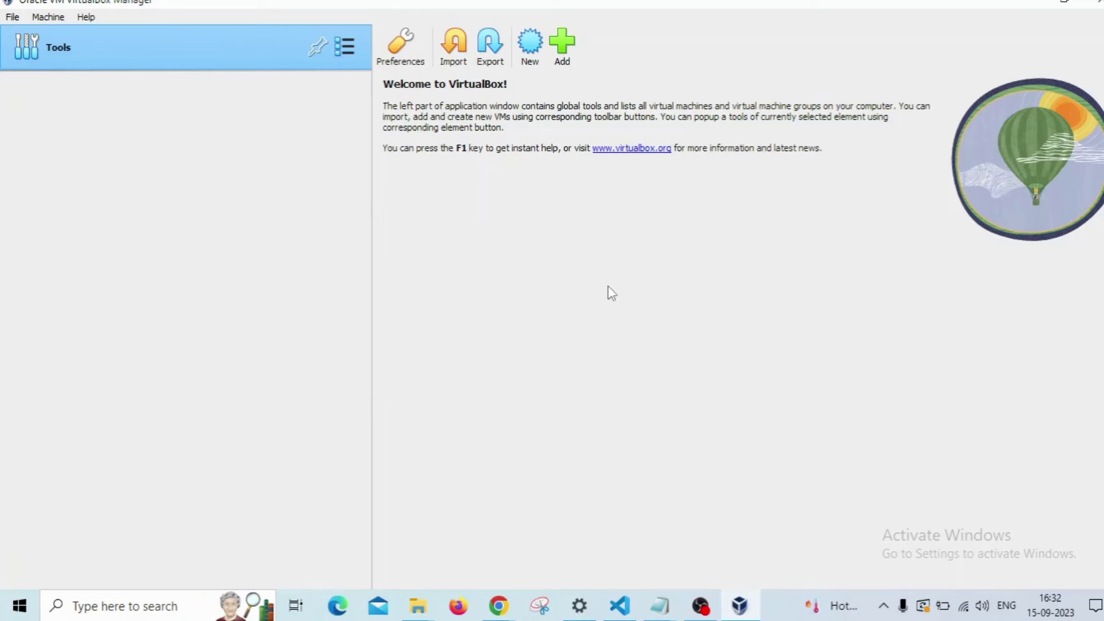
Start a new virtual machine named ubuntu, using ubuntu-22.04-desktop-amd64.iso from the Downloads folder as its ISO image.
left_click(537, 36)
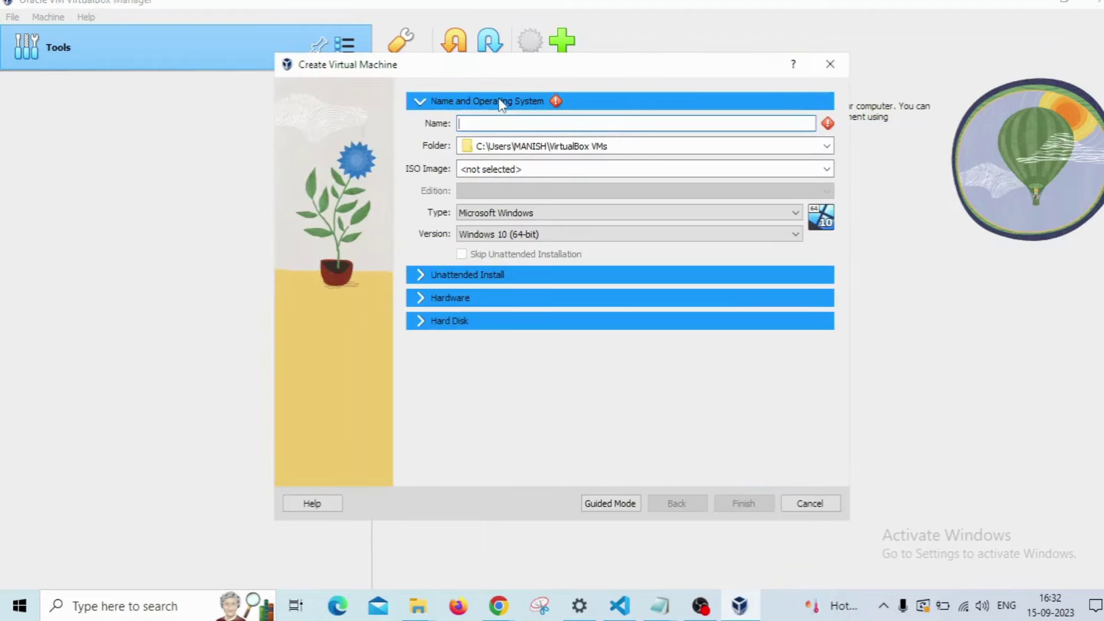
type("u")
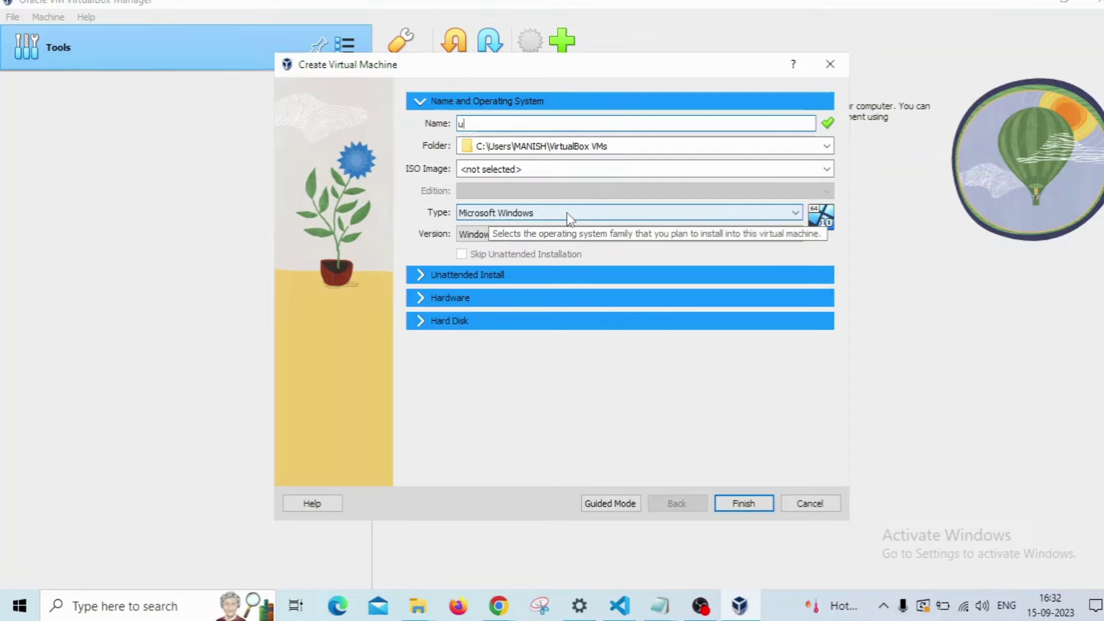
type("bu")
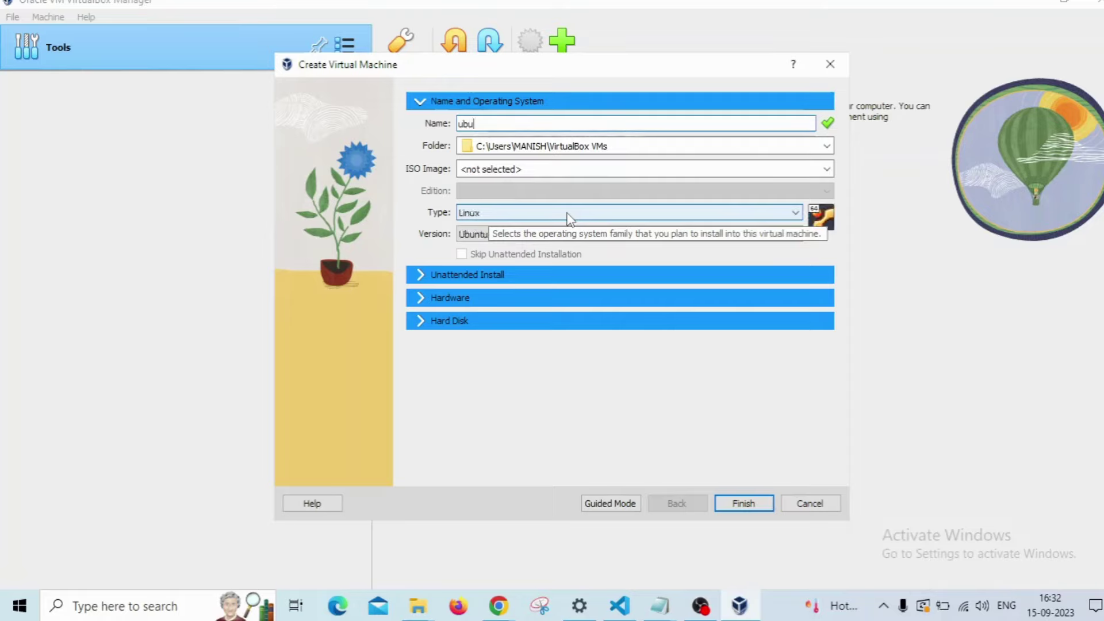
type("ntu")
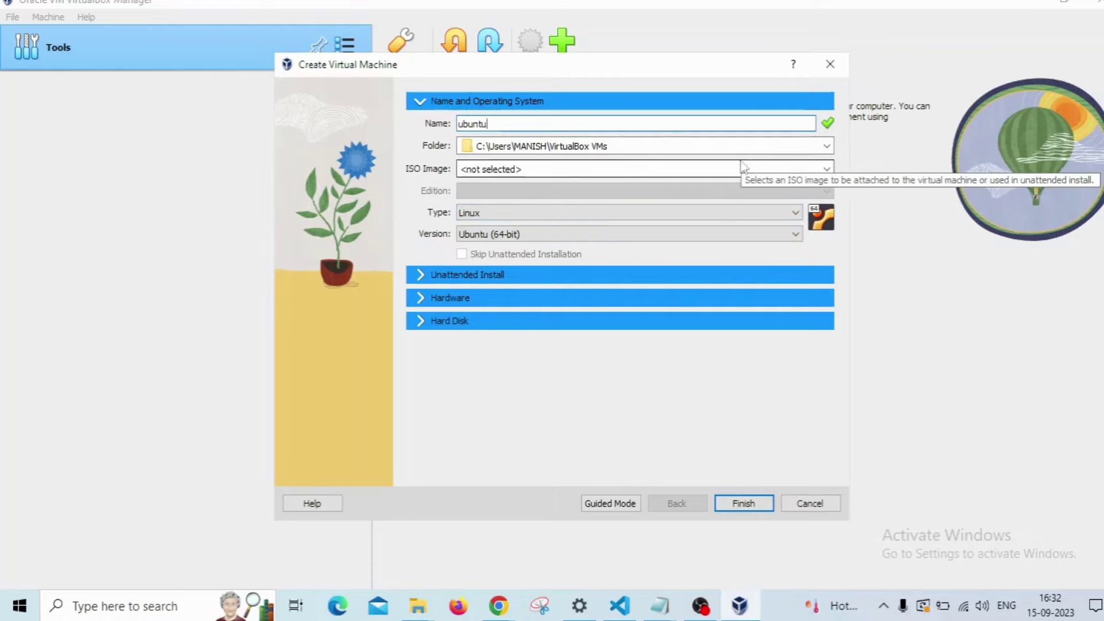
left_click(827, 170)
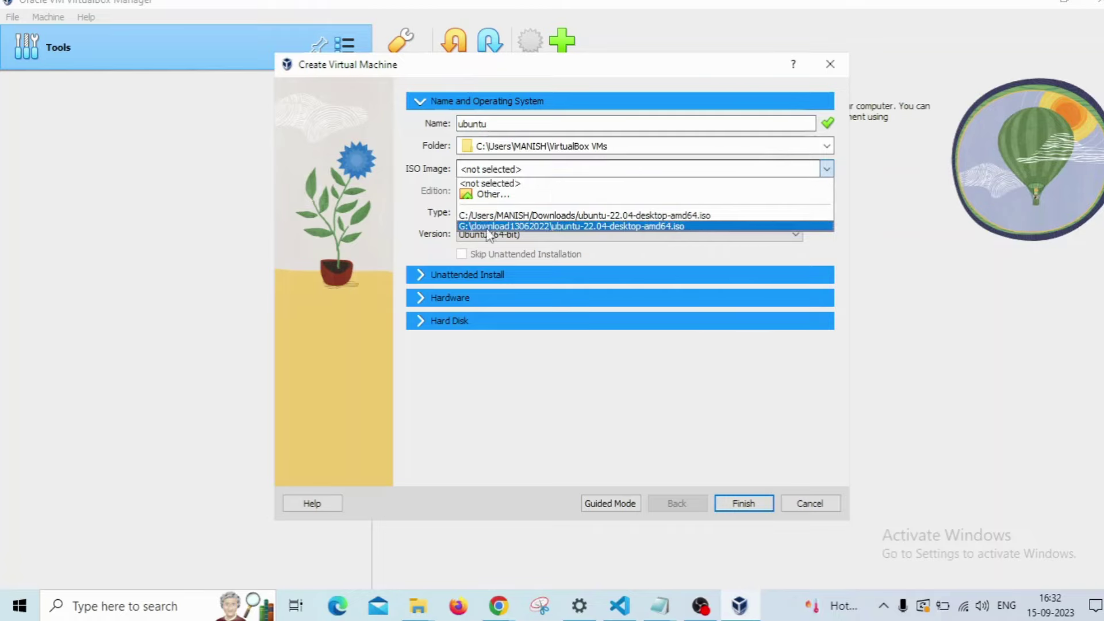
left_click(625, 215)
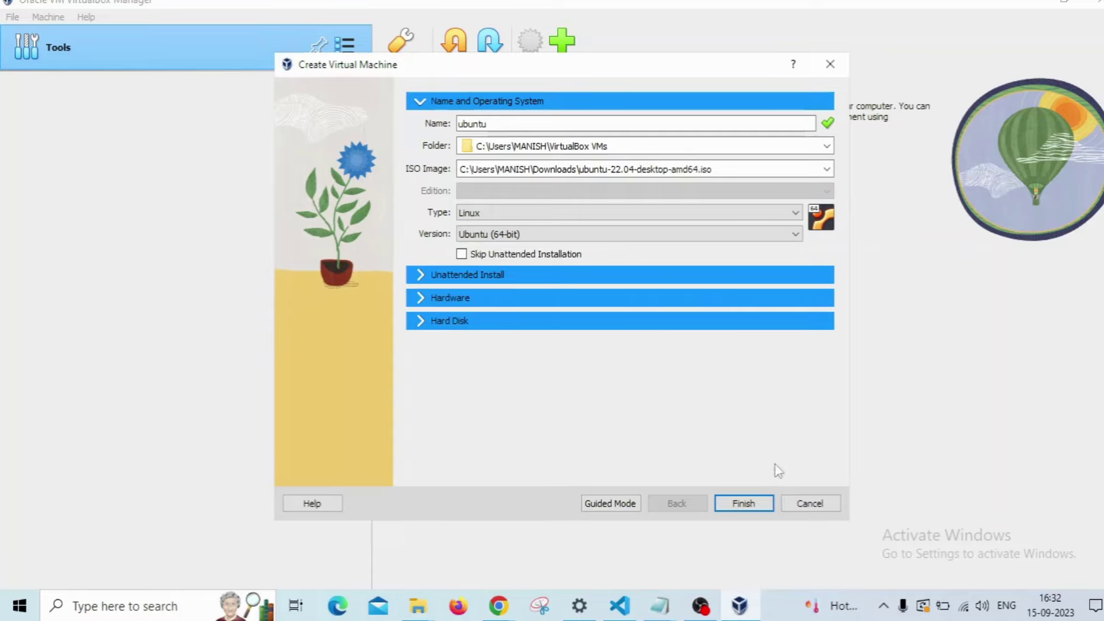
Try to finish creating the ubuntu virtual machine, and dismiss the resulting notification.
left_click(743, 503)
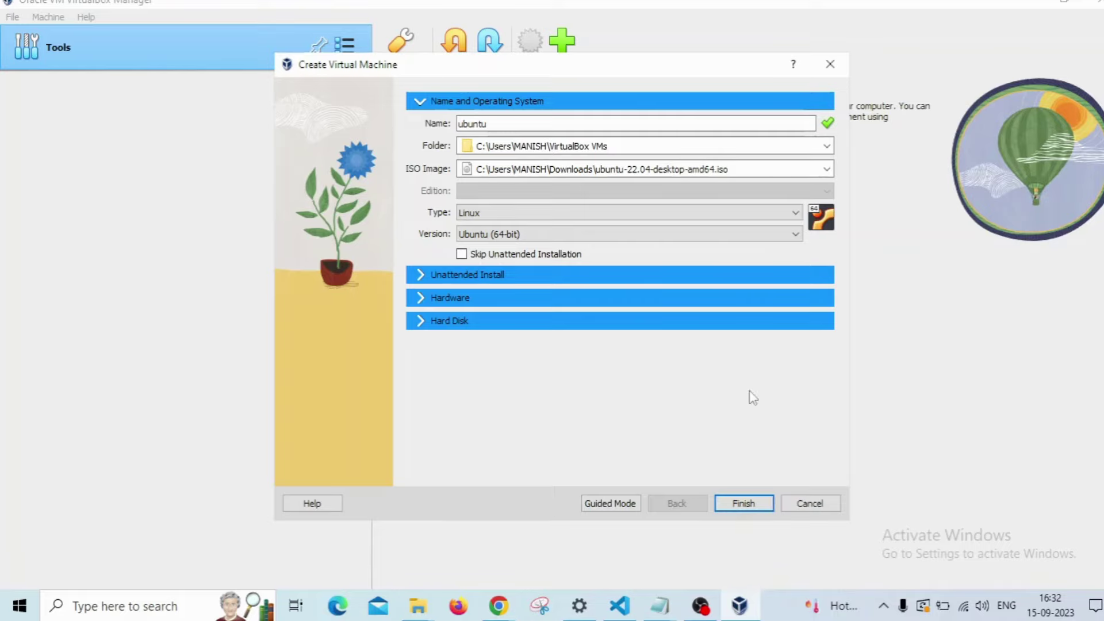
left_click(742, 506)
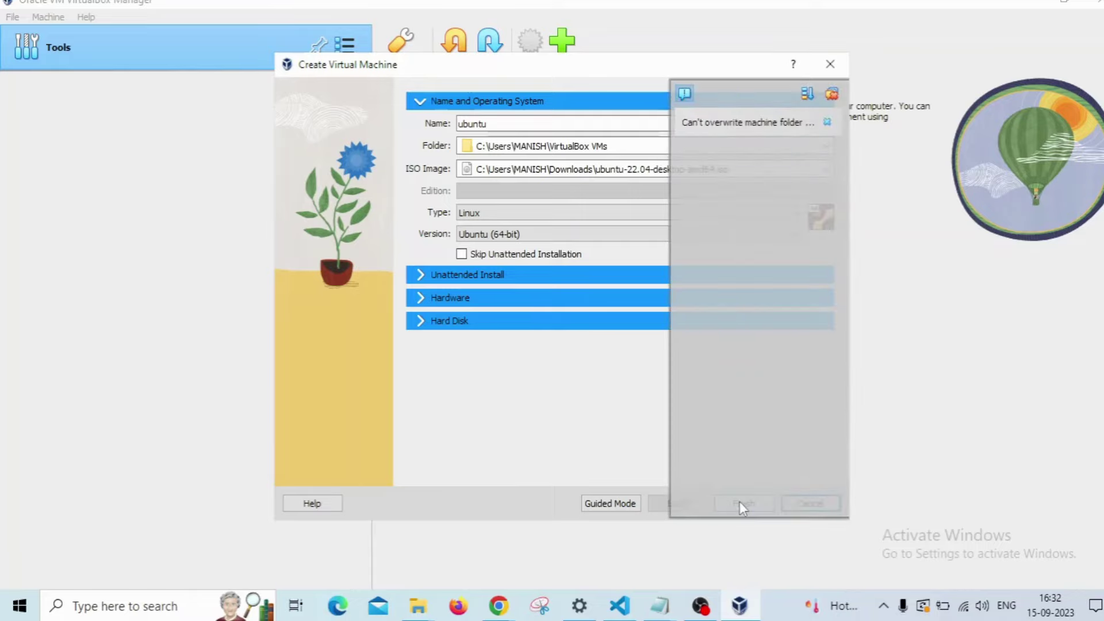
left_click(828, 122)
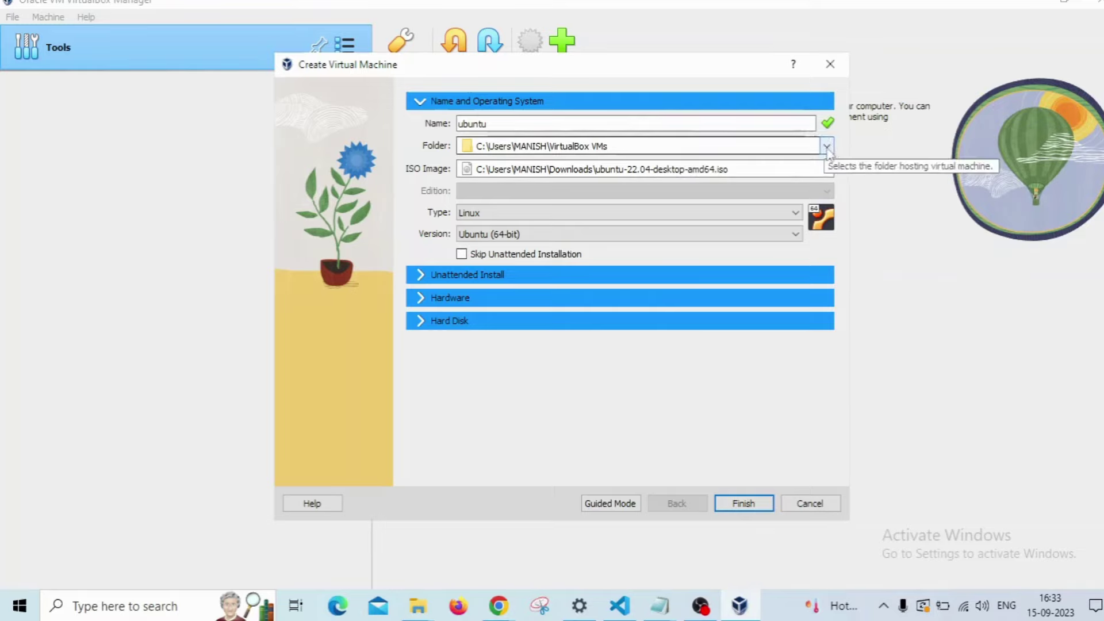
Browse to the VirtualBox VMs folder, remove the leftover ubuntu folder from it, and leave the folder selection.
left_click(827, 147)
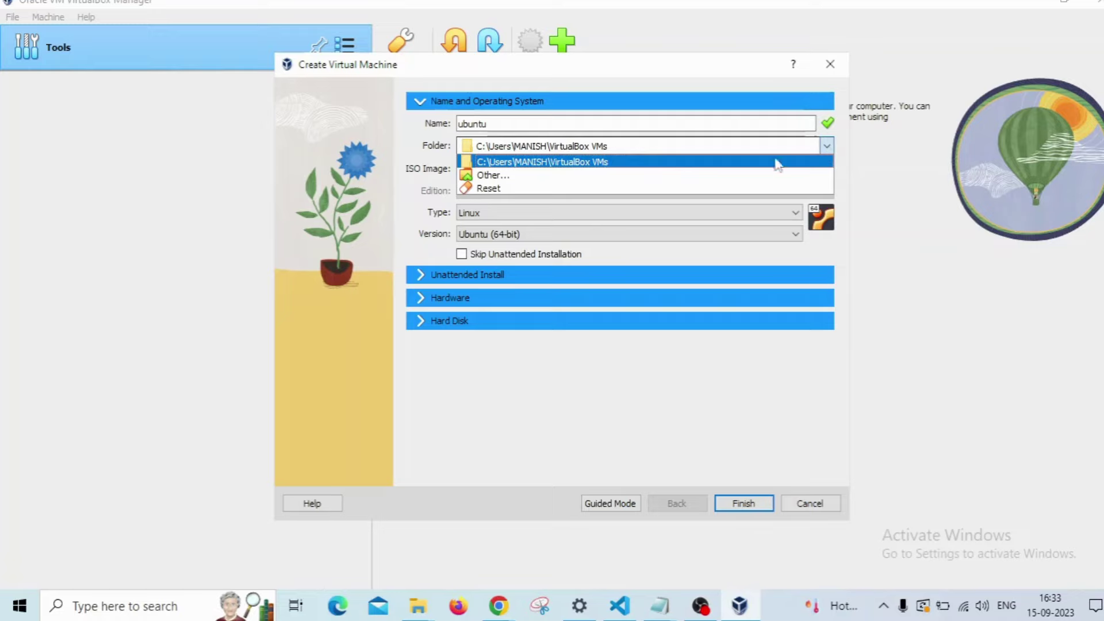
left_click(542, 175)
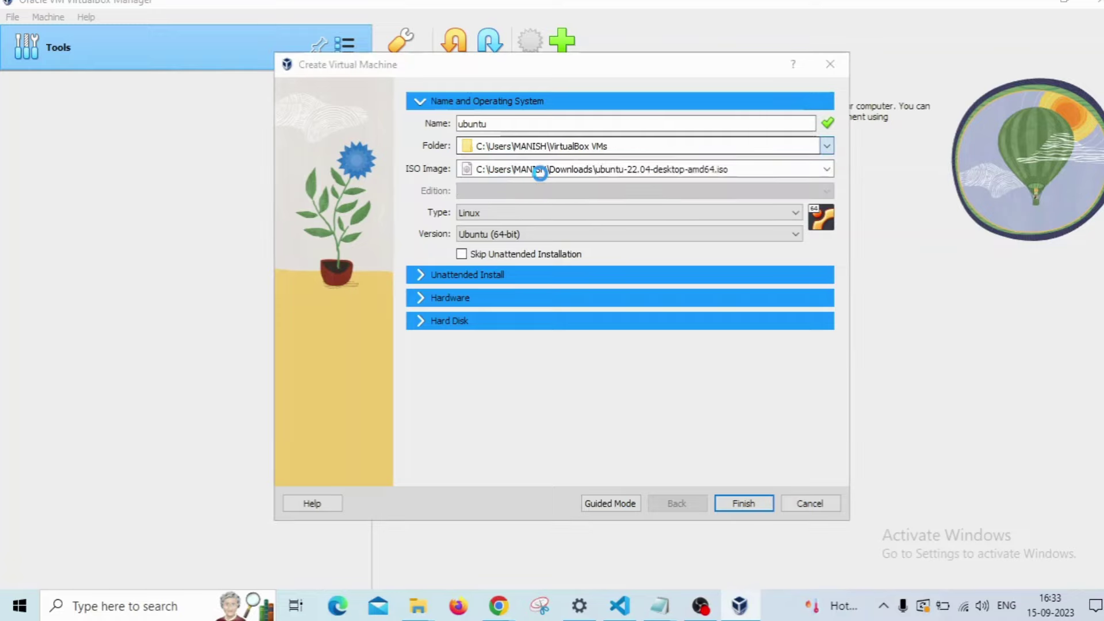
left_click(468, 201)
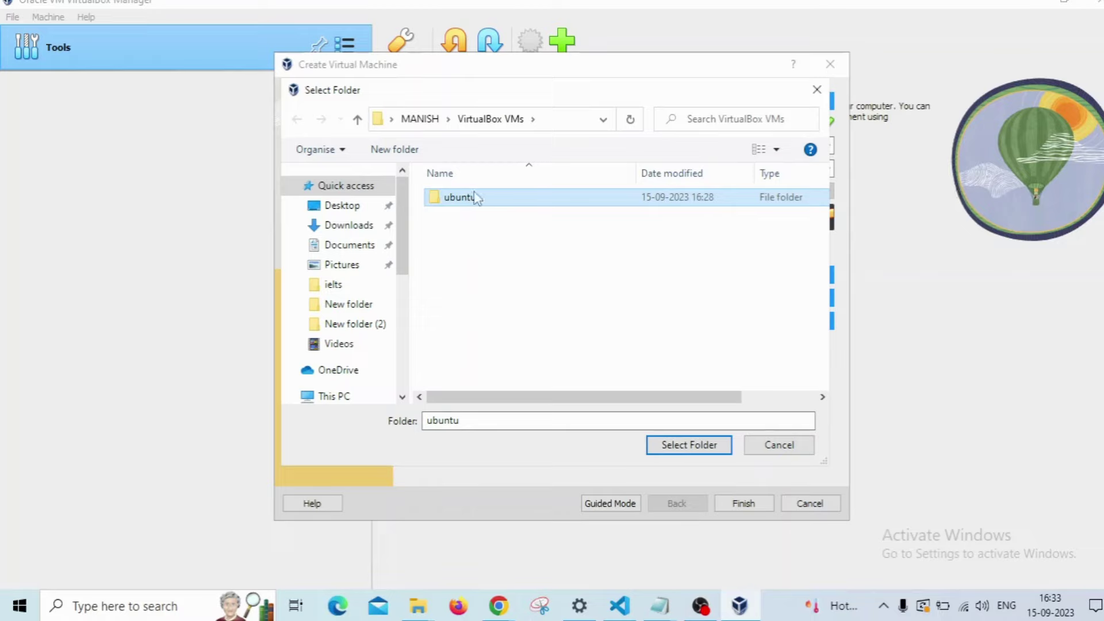
right_click(474, 197)
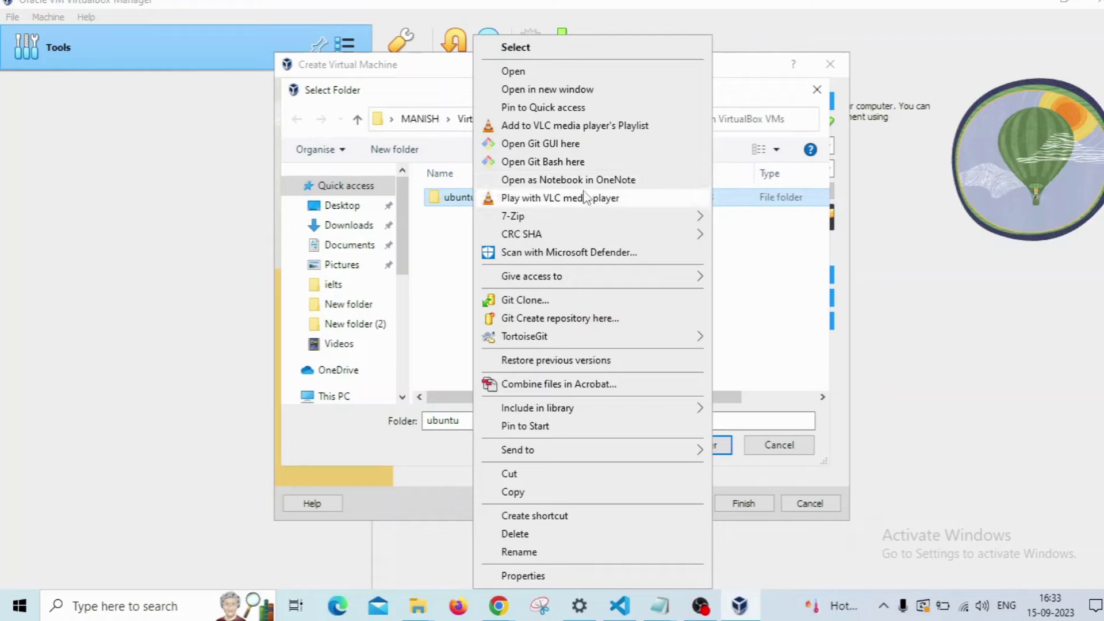
left_click(571, 89)
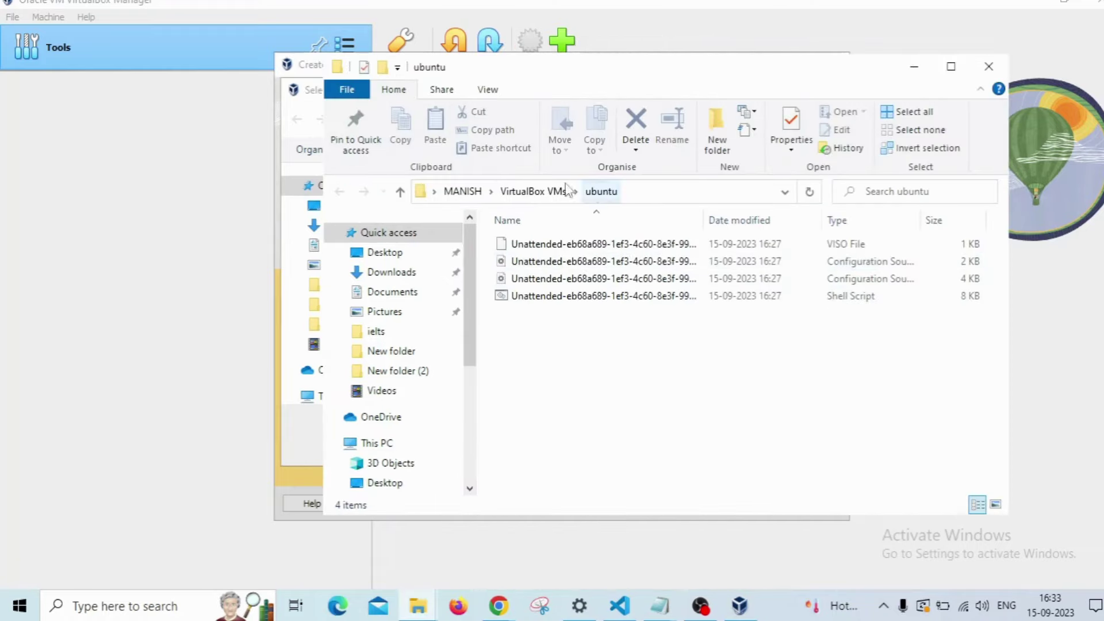
left_click(540, 191)
left_click(990, 67)
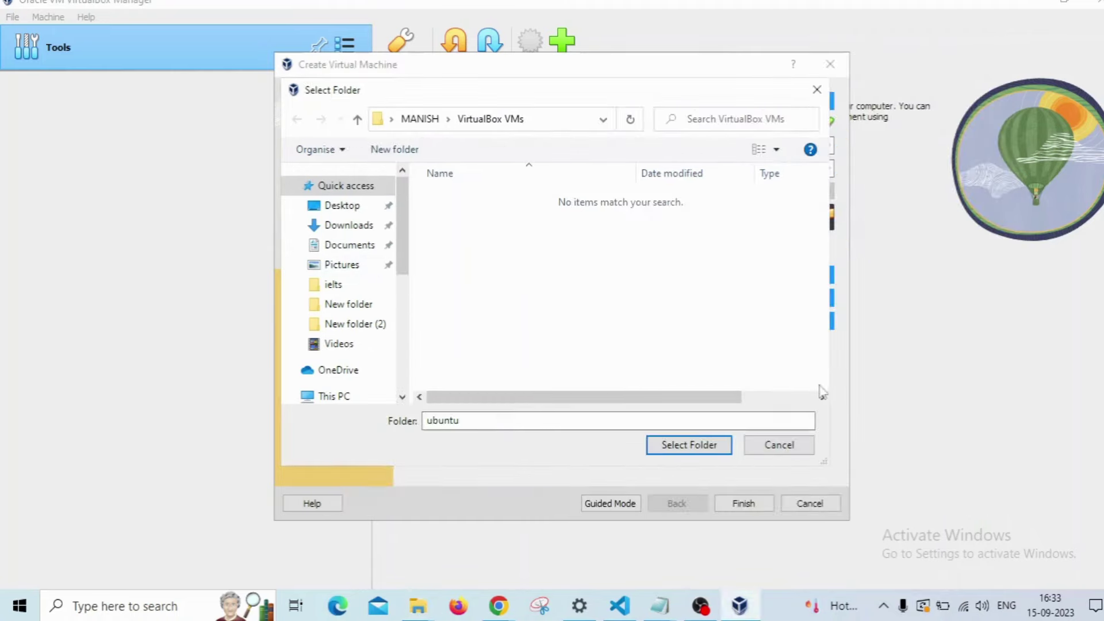
left_click(764, 447)
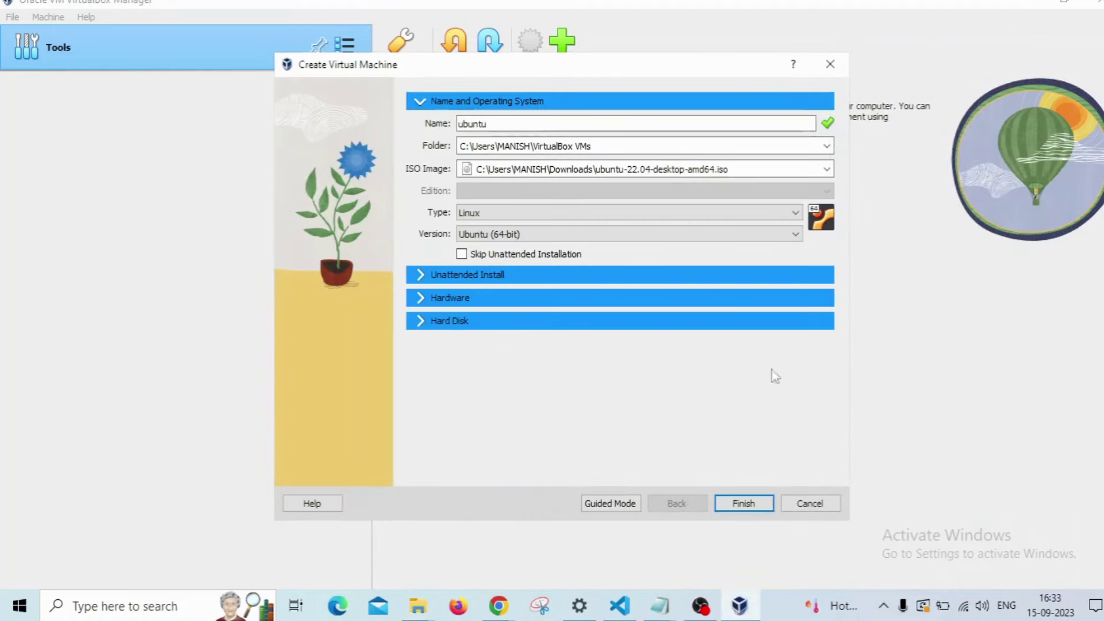
Create the ubuntu virtual machine in the VirtualBox VMs folder.
left_click(591, 146)
left_click(754, 504)
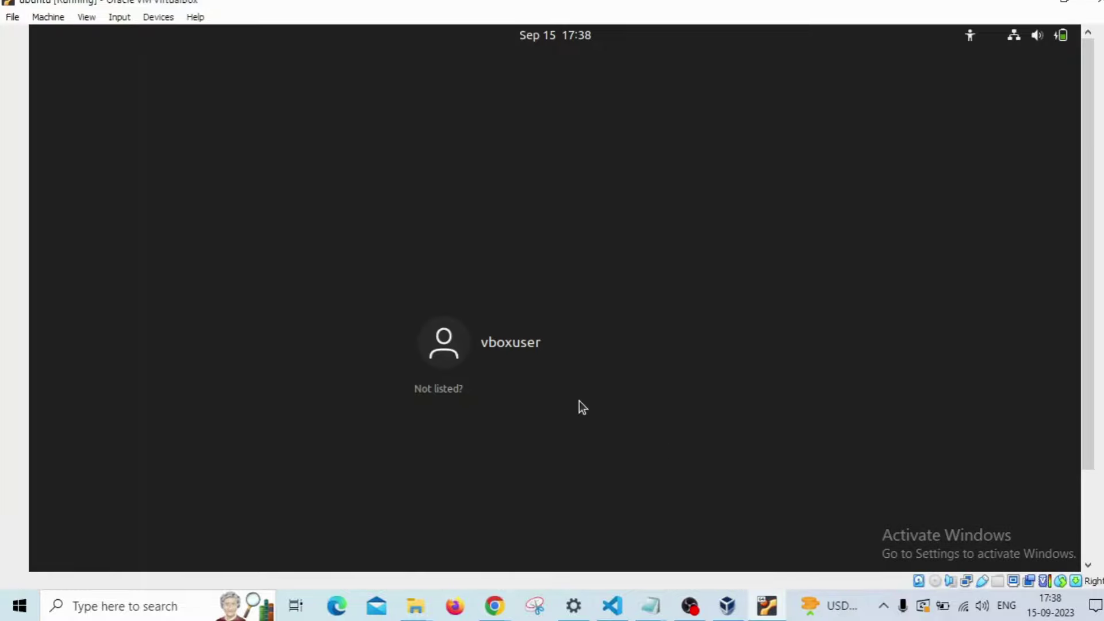
Log in to Ubuntu as vboxuser by entering the account password.
left_click(525, 333)
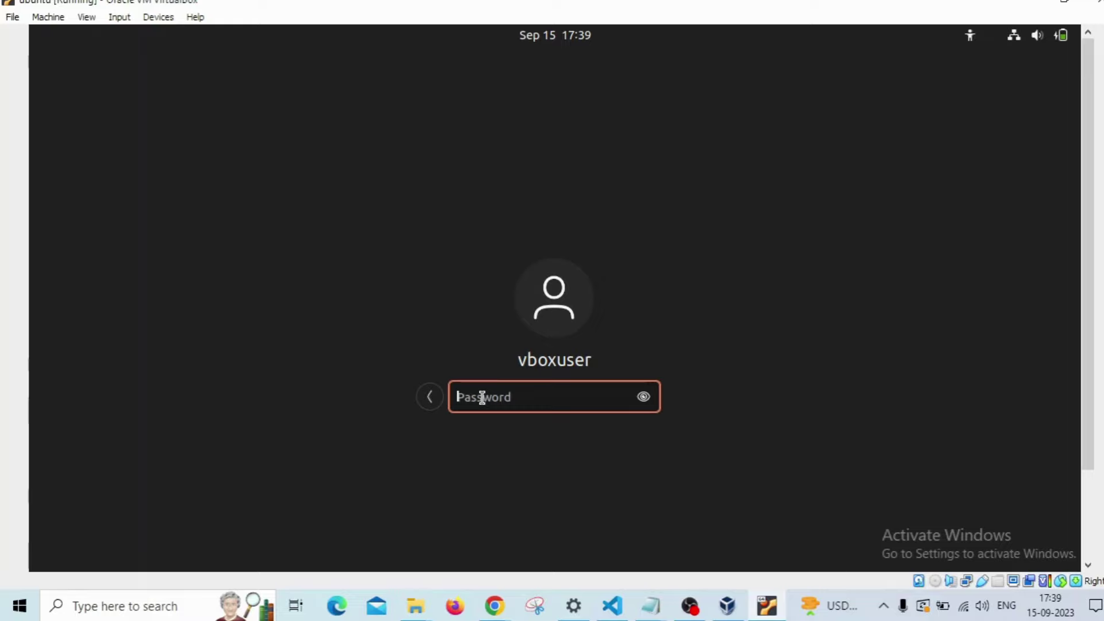
type("••")
type("•")
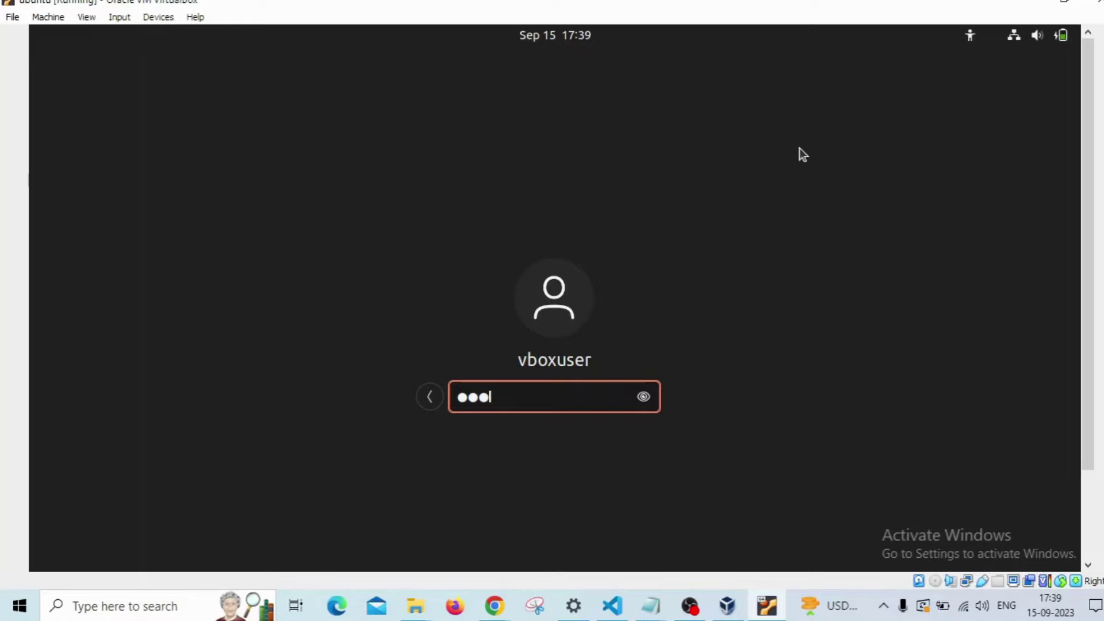
type("•••••")
key("Return")
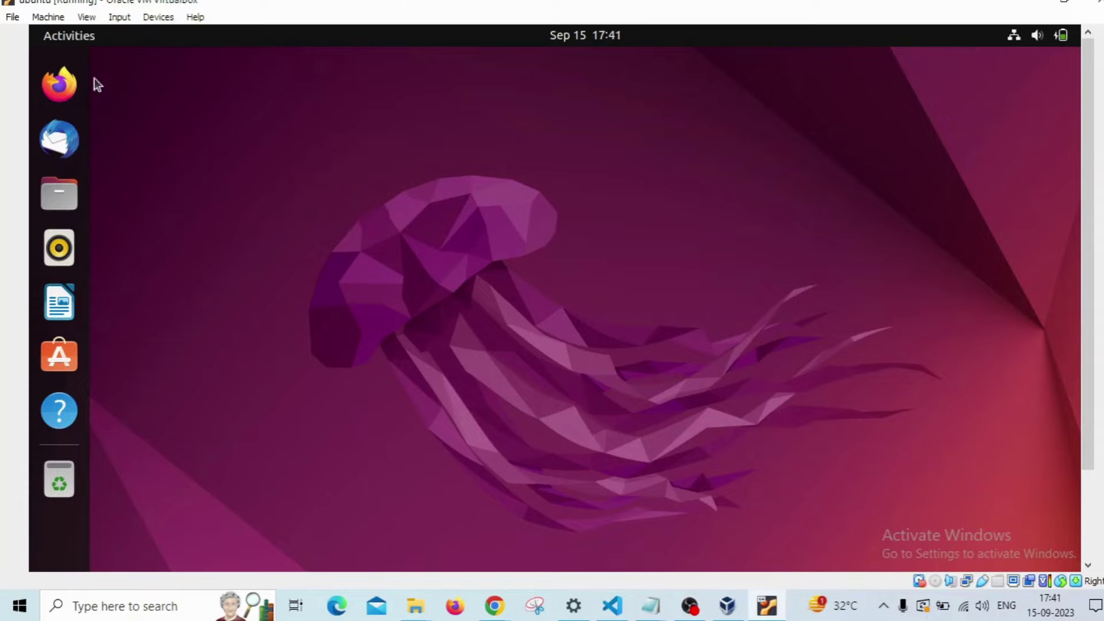
Launch Firefox in the Ubuntu virtual machine.
left_click(50, 88)
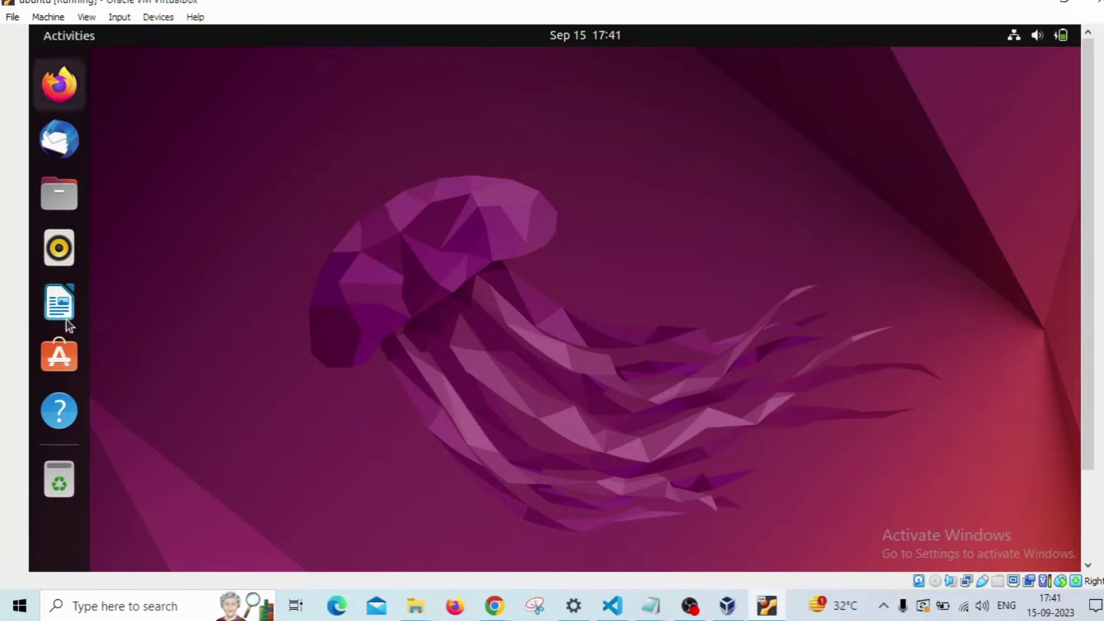